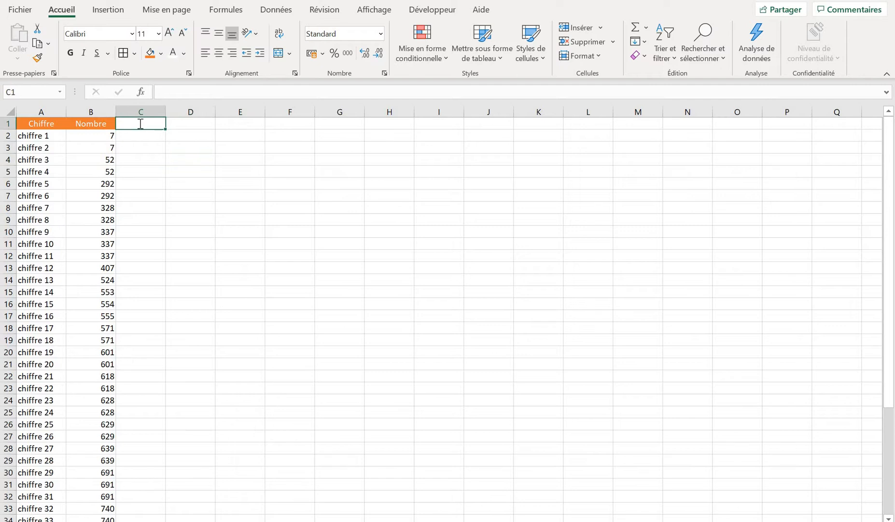
- Add the header "Doublons" in cell C1 and give it the same formatting as the Chiffre and Nombre headers
text(Doublons)
key(Return)
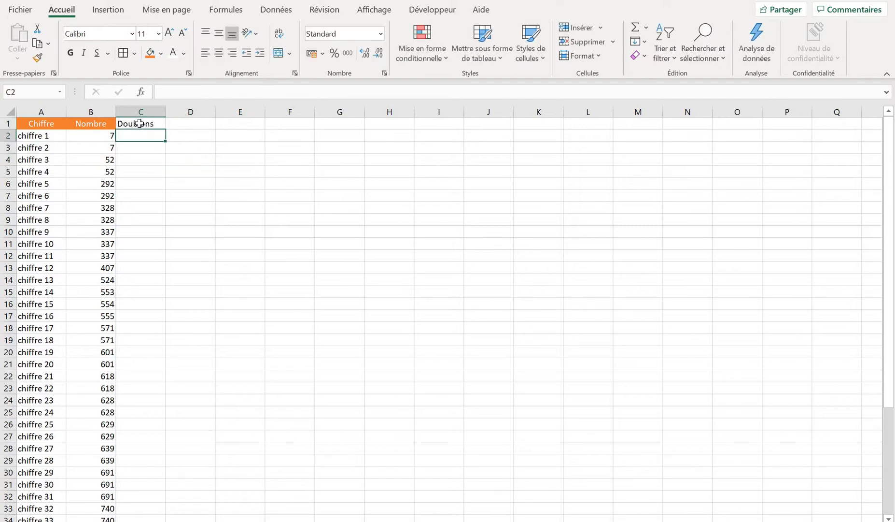
key(Up)
click(149, 53)
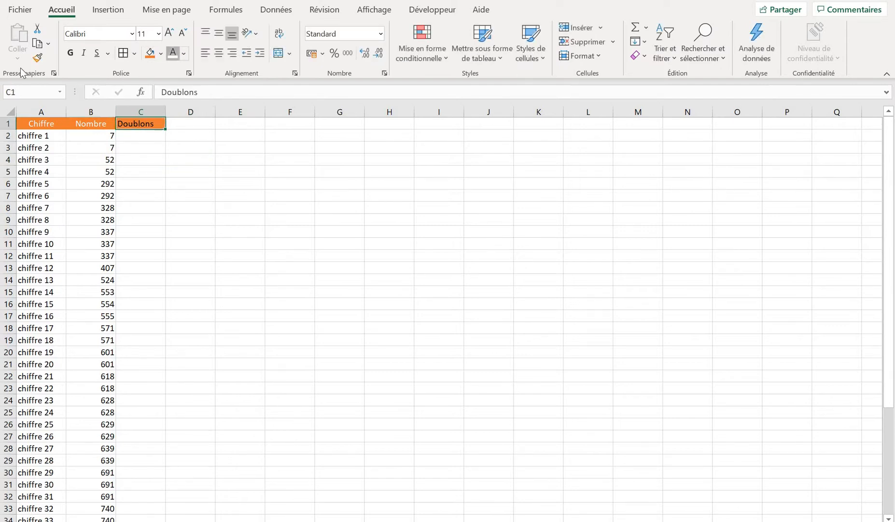
click(38, 57)
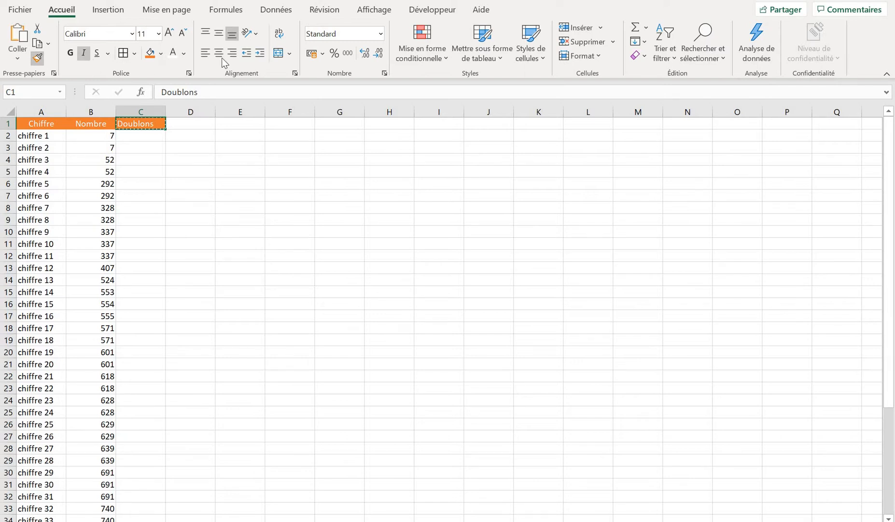
- Start an NB.SI formula in cell C2 with the Nombre values as the absolute range $B$2:$B$45
click(146, 136)
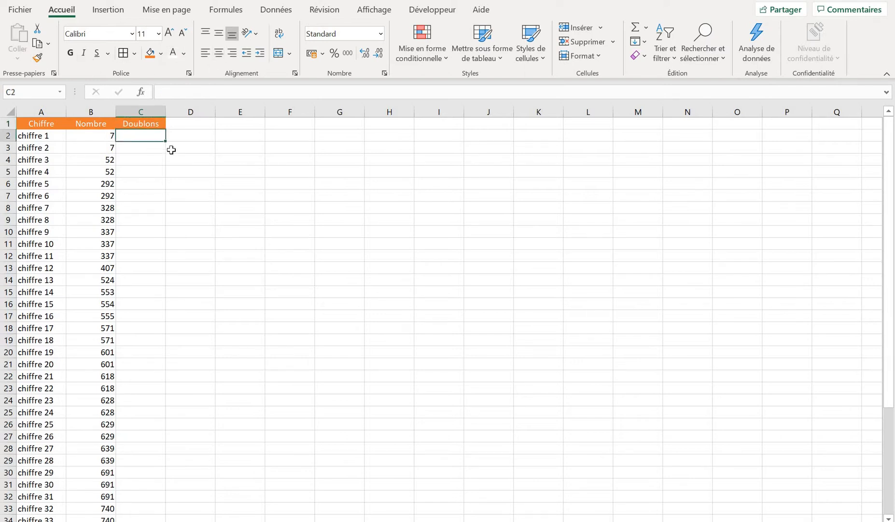
text(=nb.si)
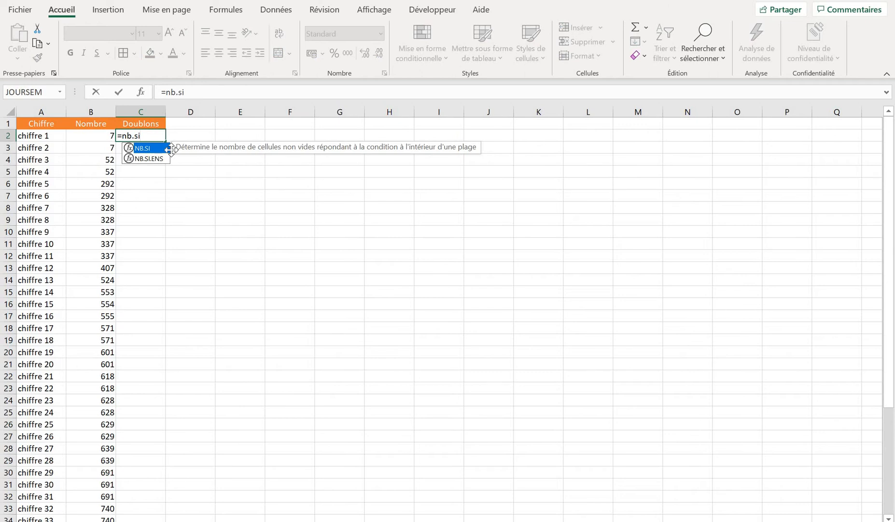
key(Tab)
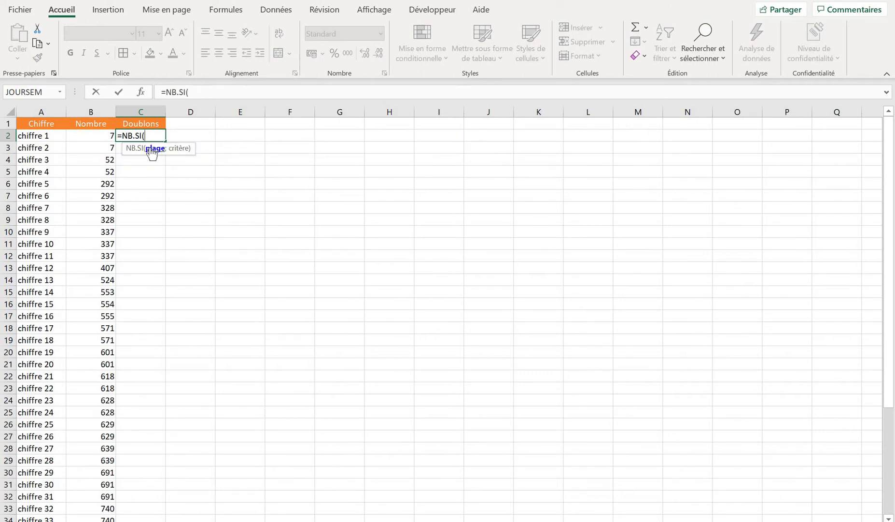
click(91, 135)
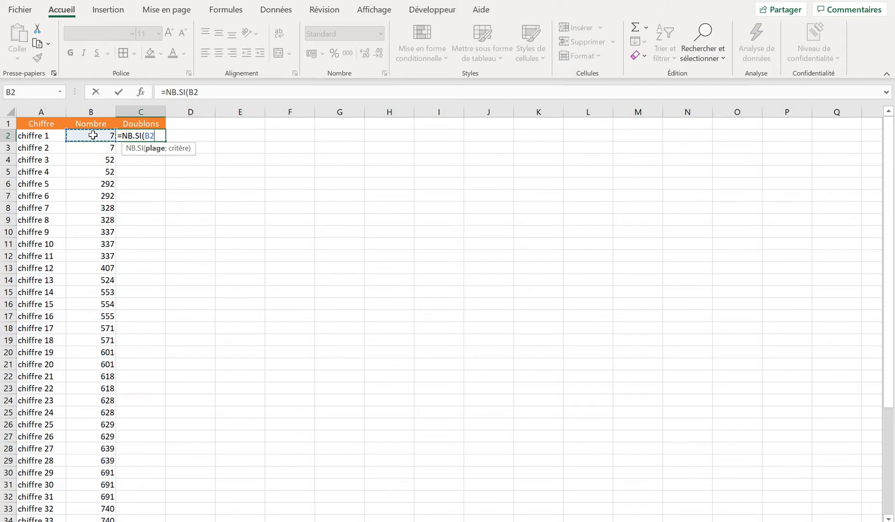
key(ctrl+shift+Down)
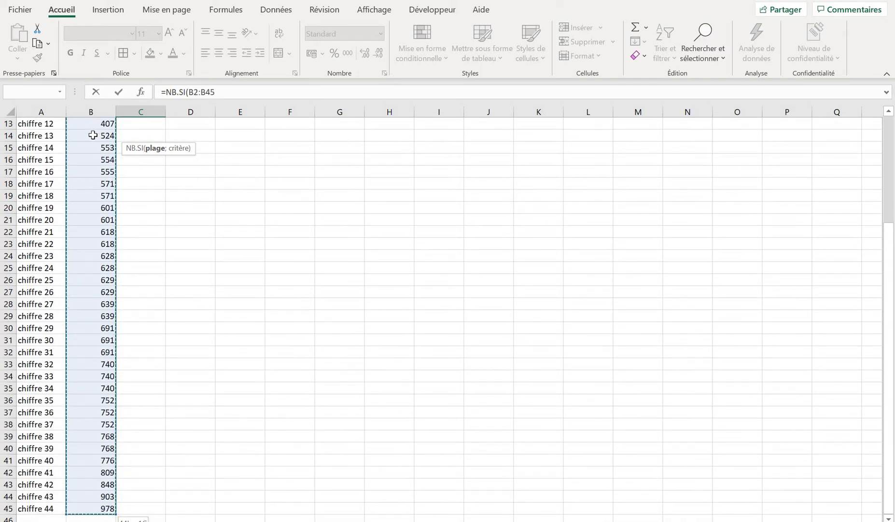
scroll(191, 126, up, 4)
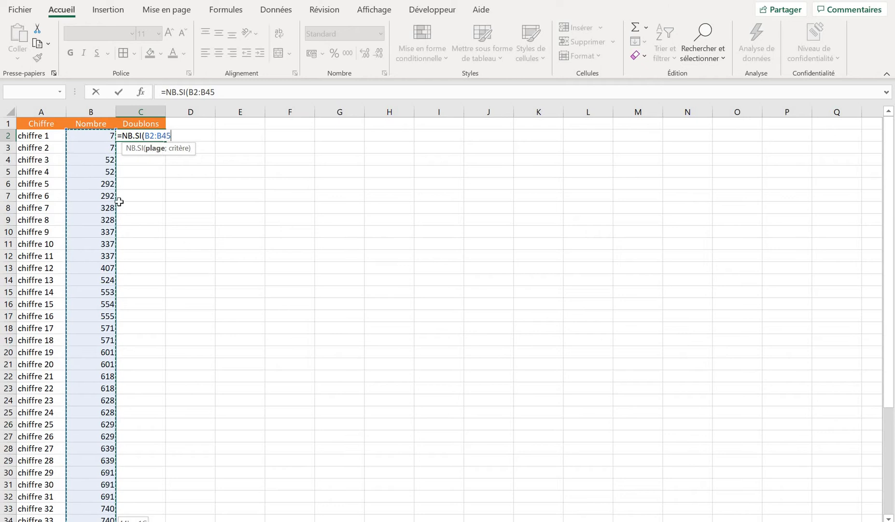
click(155, 153)
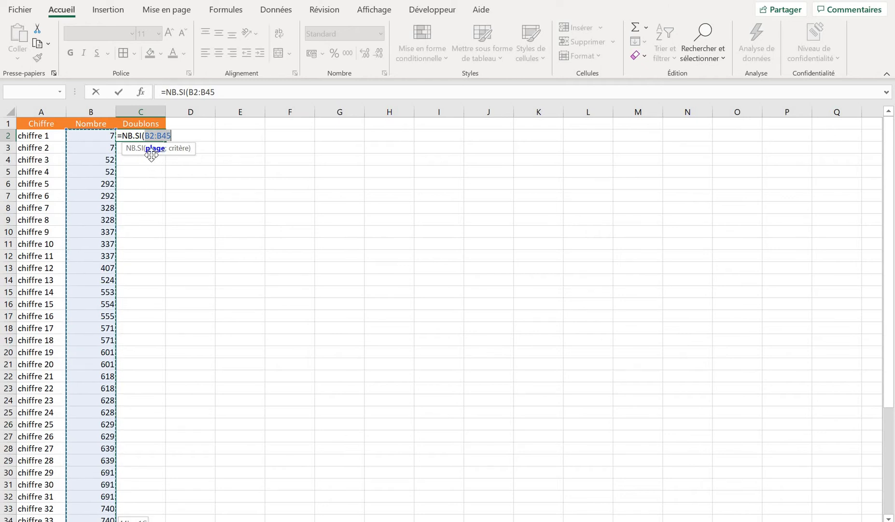
key(F4)
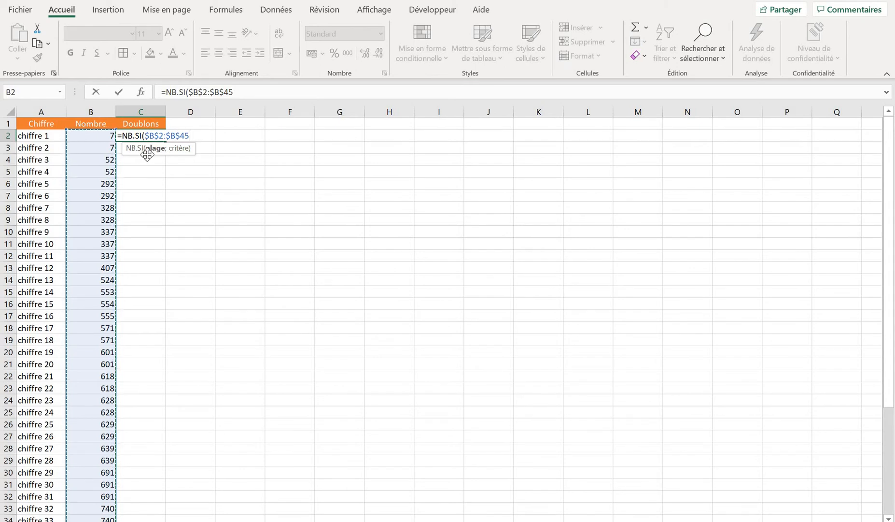
- Complete the NB.SI formula in C2 with B2 as the criterion
text(;)
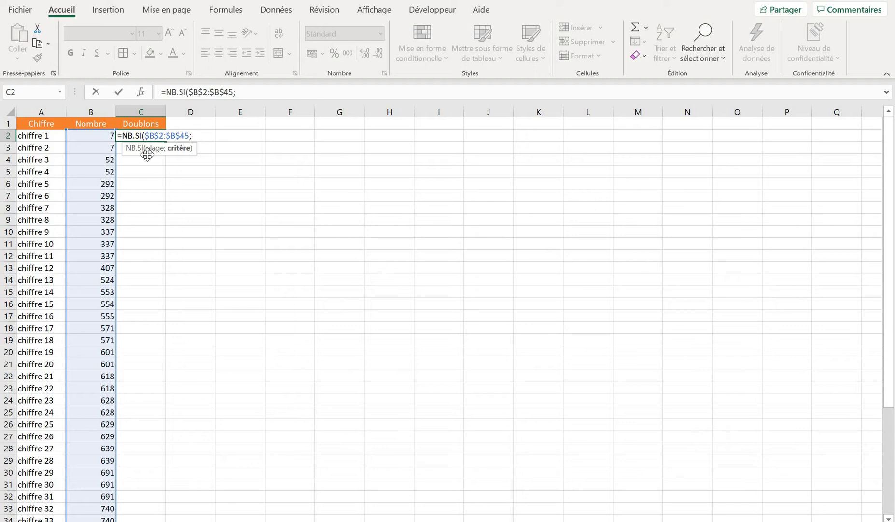
click(97, 135)
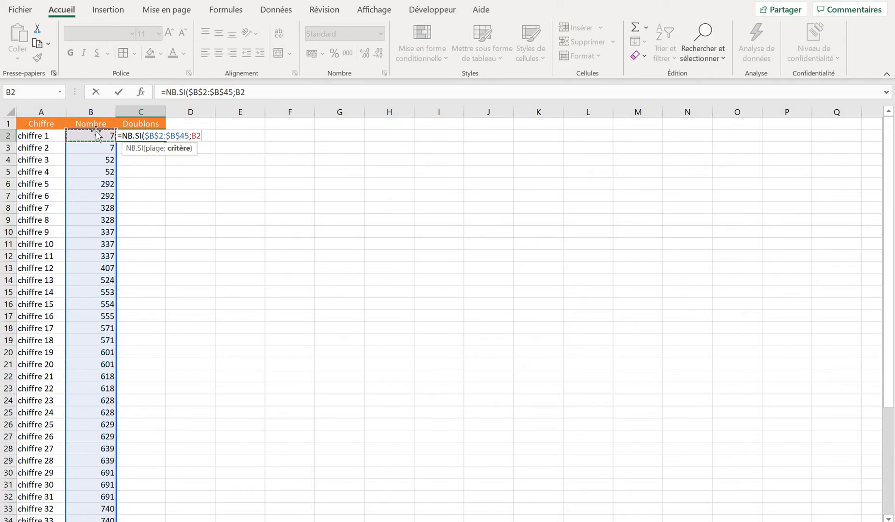
scroll(83, 350, down, 5)
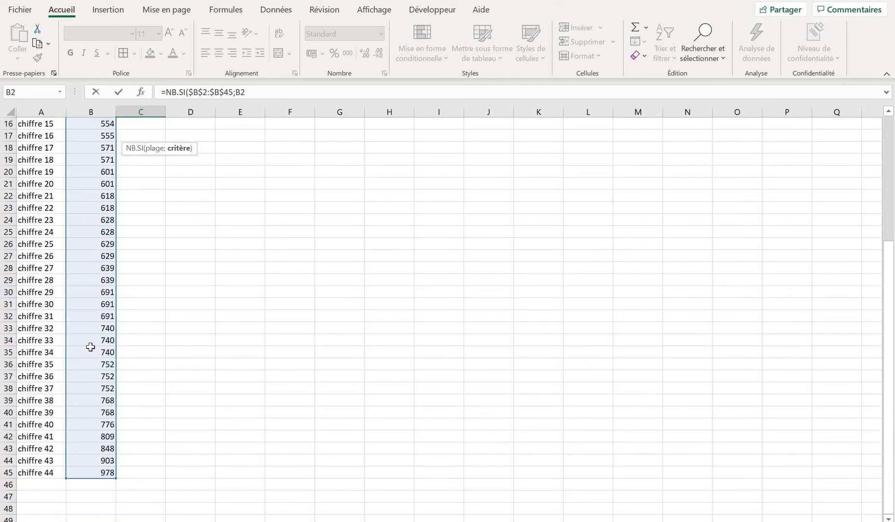
scroll(91, 347, up, 5)
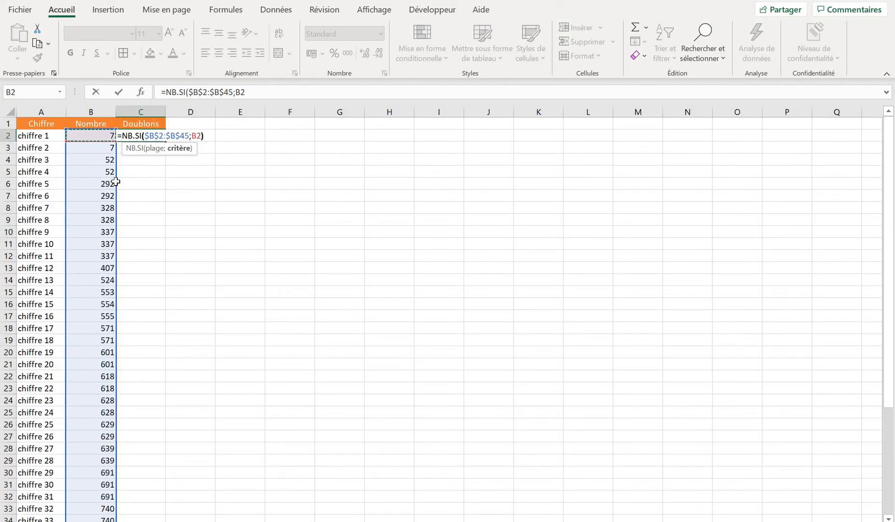
key(Return)
- Fill the NB.SI formula from C2 down to C45, then check the last row's formula
click(164, 137)
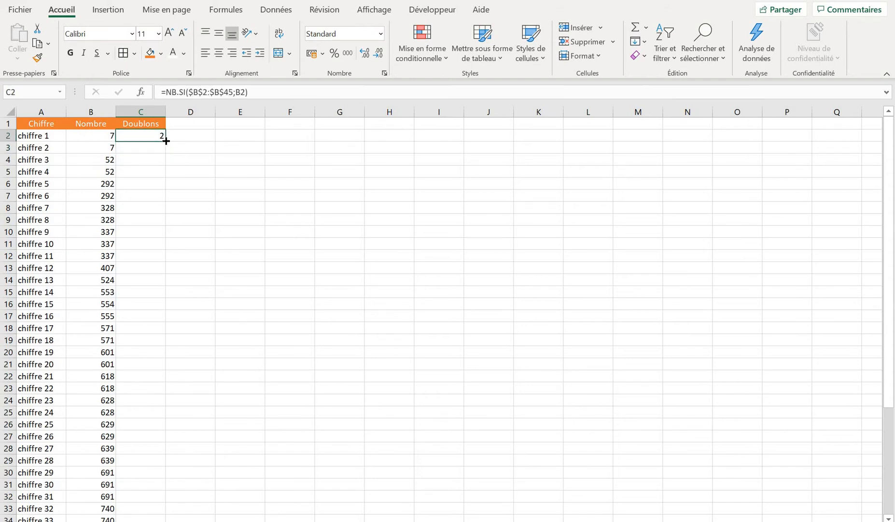
double_click(165, 141)
scroll(146, 289, down, 8)
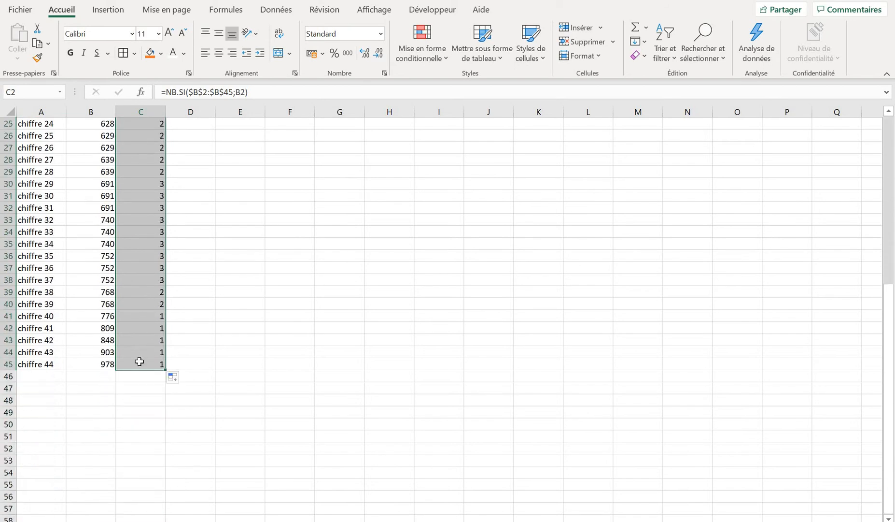
click(137, 366)
scroll(136, 359, up, 8)
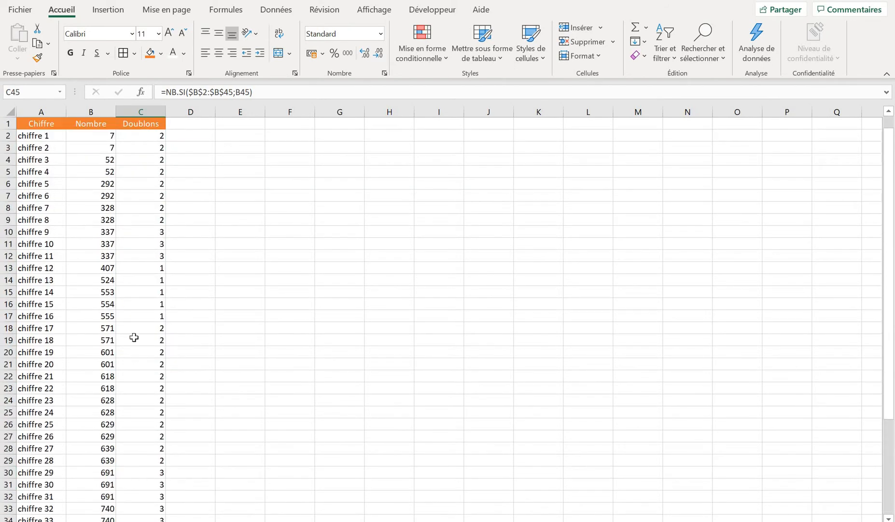
- Compare several values in the Nombre column with their counts in the Doublons column
click(108, 138)
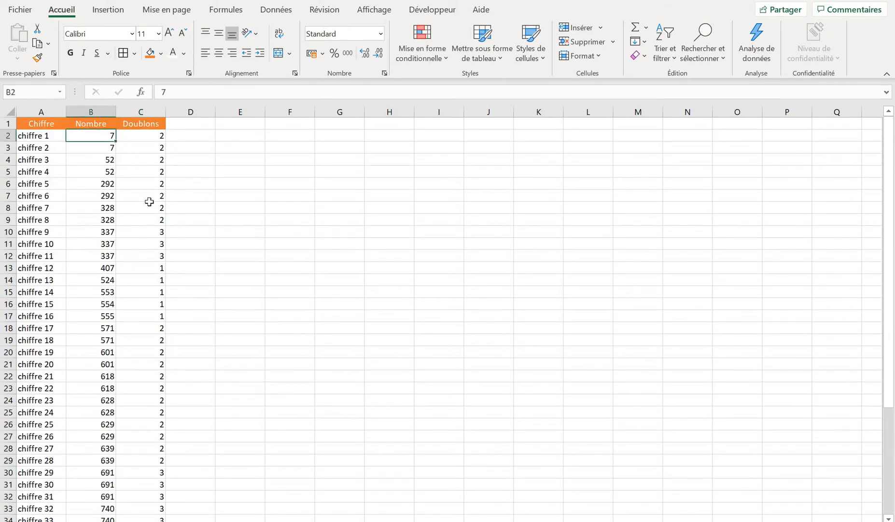
click(103, 232)
click(148, 232)
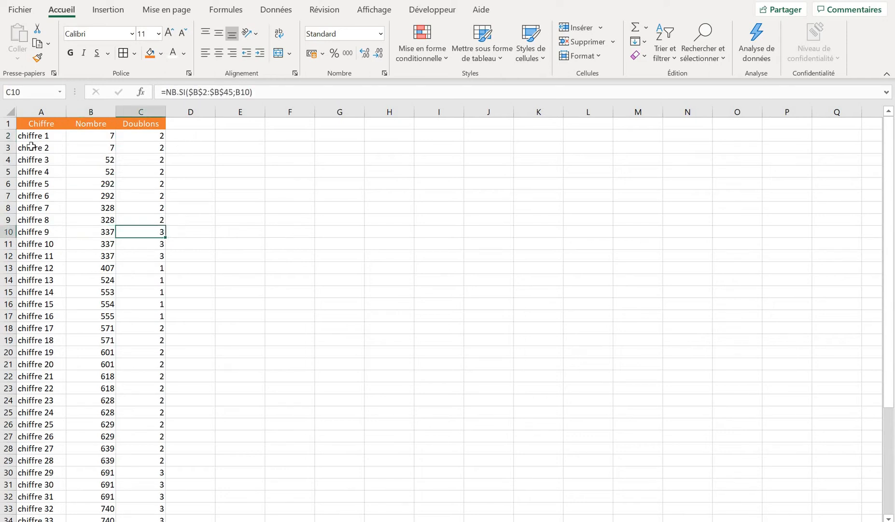
drag(126, 136, 88, 264)
drag(99, 172, 137, 346)
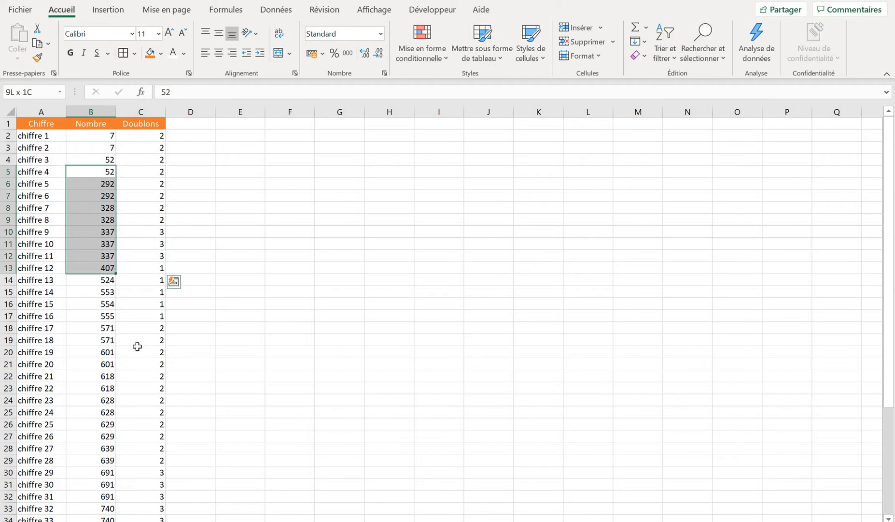
click(154, 305)
click(107, 303)
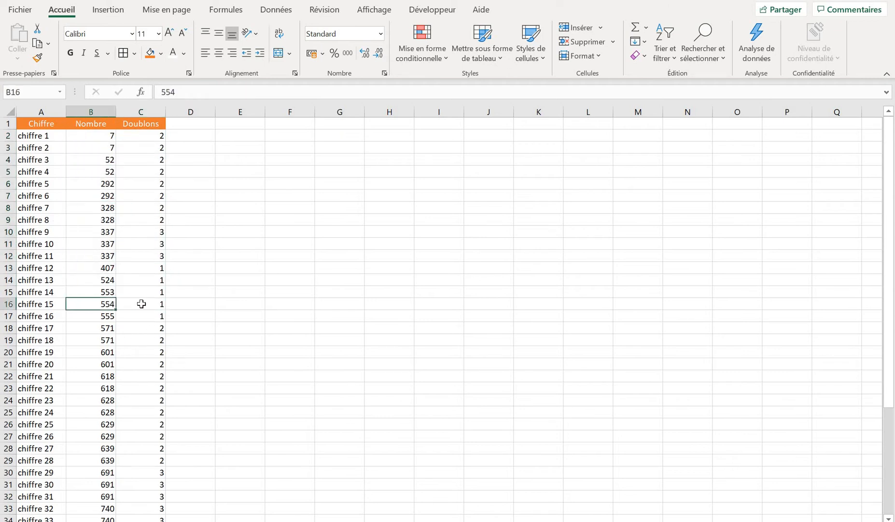
click(142, 303)
click(98, 150)
drag(99, 150, 93, 213)
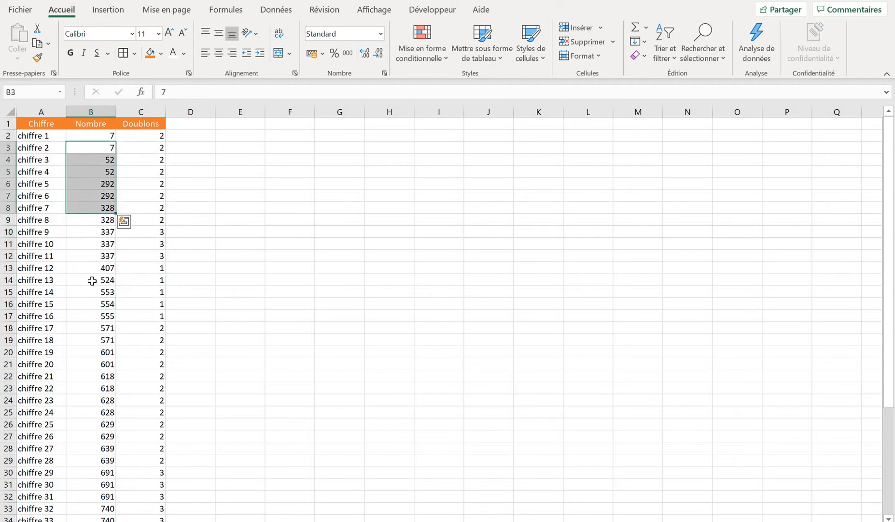
click(92, 281)
click(152, 137)
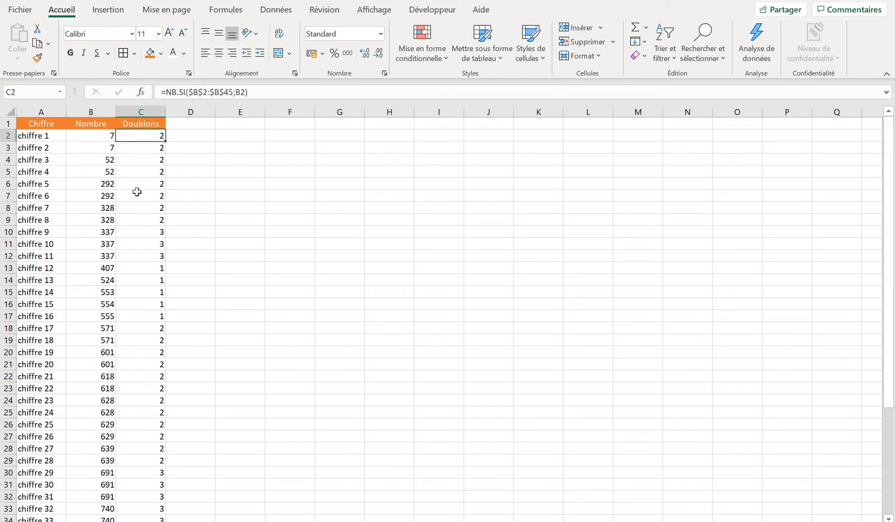
- Turn on filters for the header row of the table
click(12, 124)
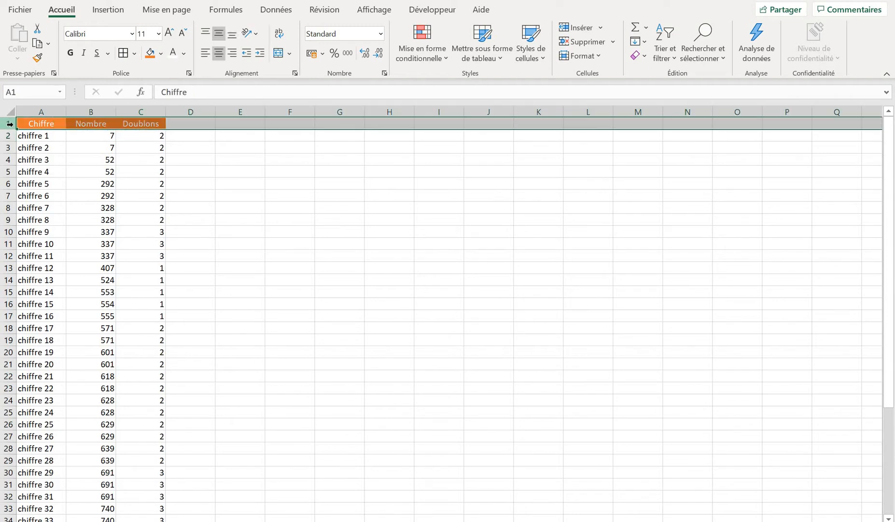
click(274, 11)
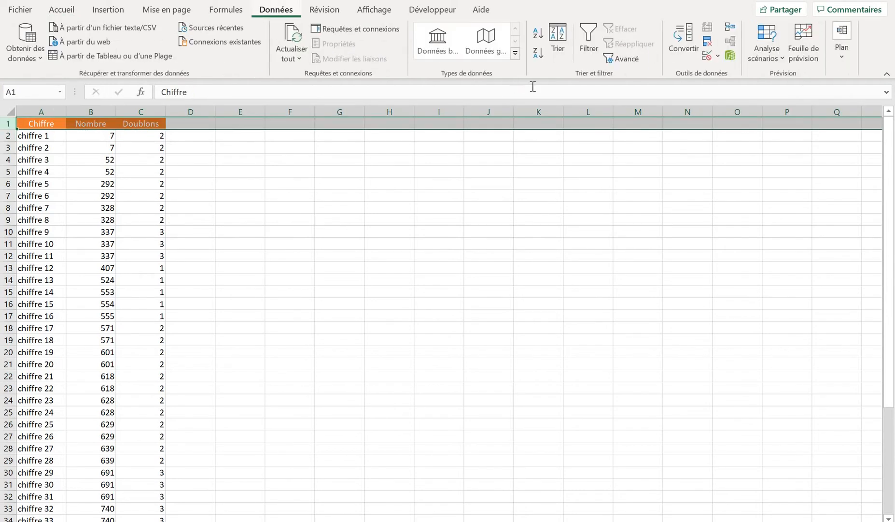
click(593, 50)
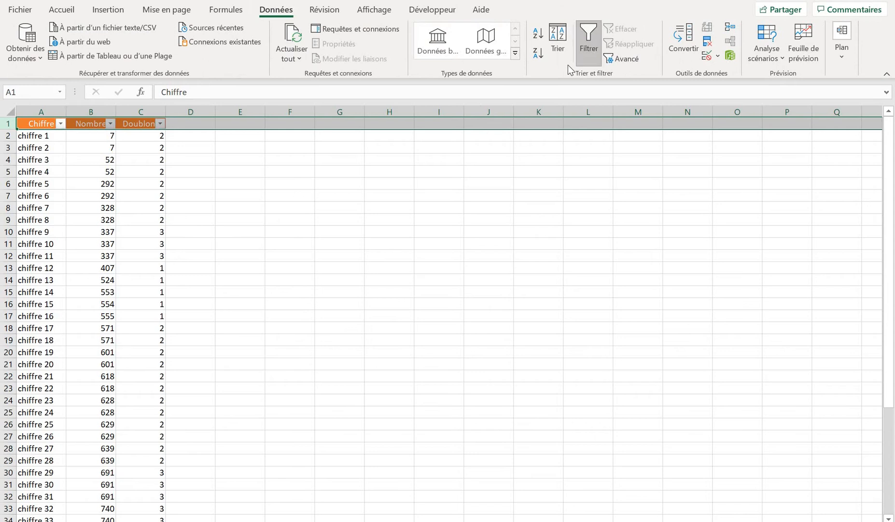
click(273, 172)
- Sort the table by the Doublons column from largest to smallest
click(159, 124)
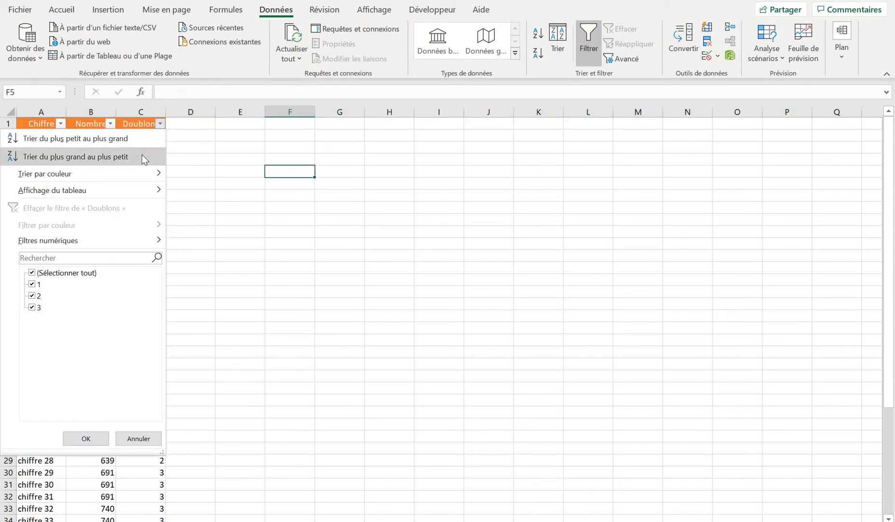
click(145, 156)
click(157, 148)
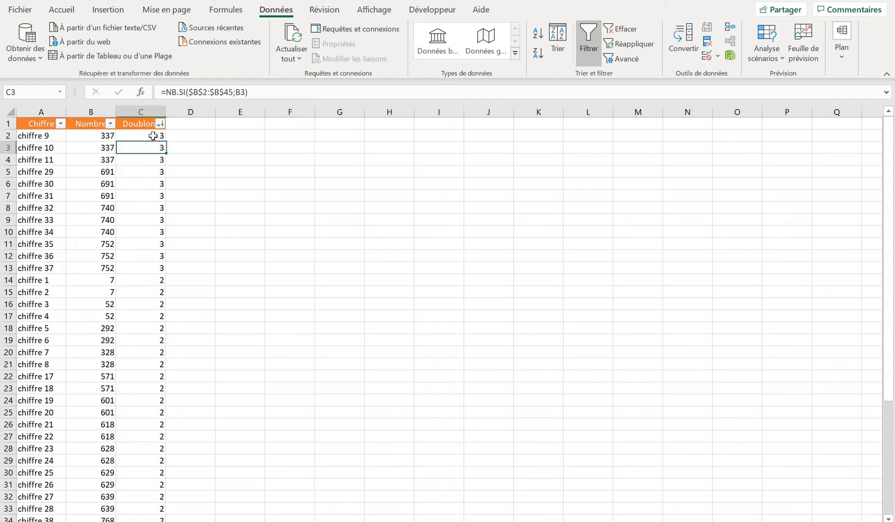
- Examine the sorted table from the most repeated numbers to those with a Doublons count of 1
scroll(146, 156, down, 6)
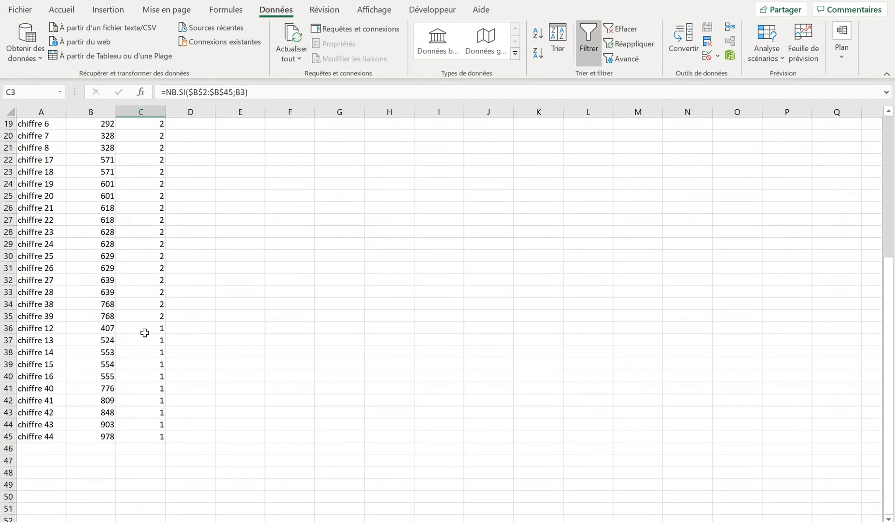
drag(145, 333, 158, 435)
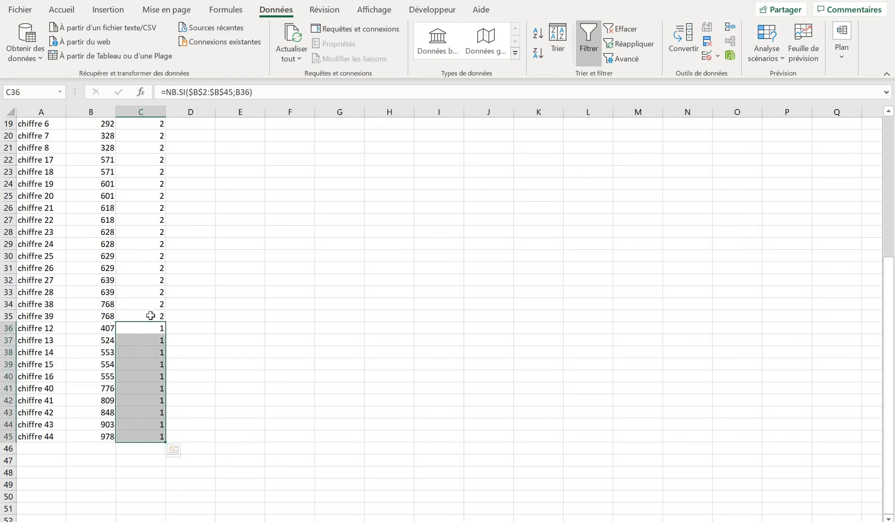
scroll(151, 315, up, 6)
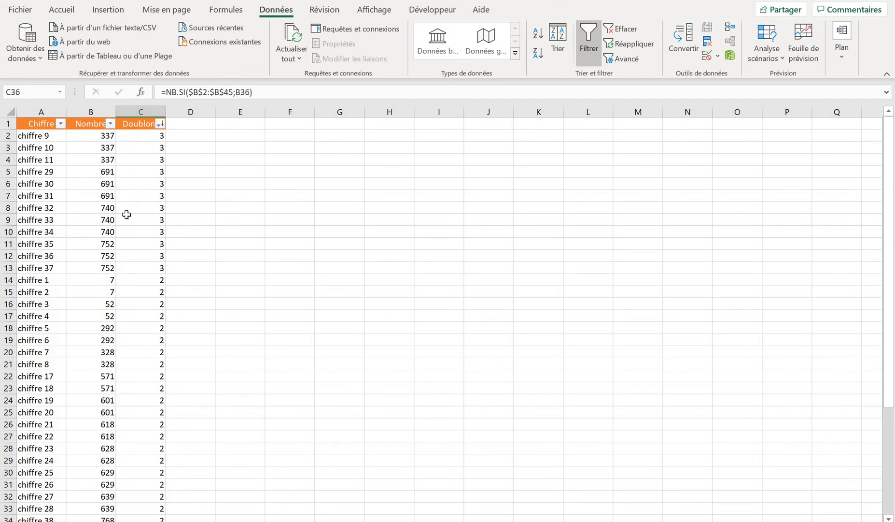
click(135, 173)
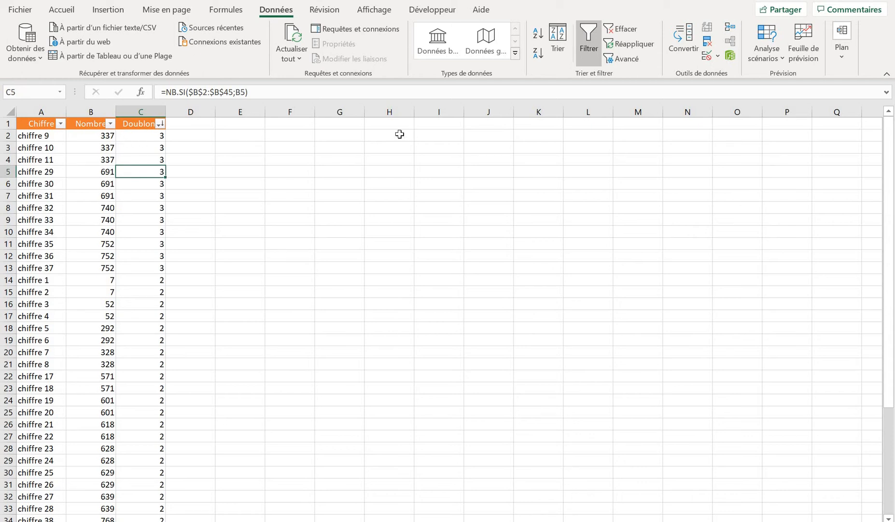
click(104, 136)
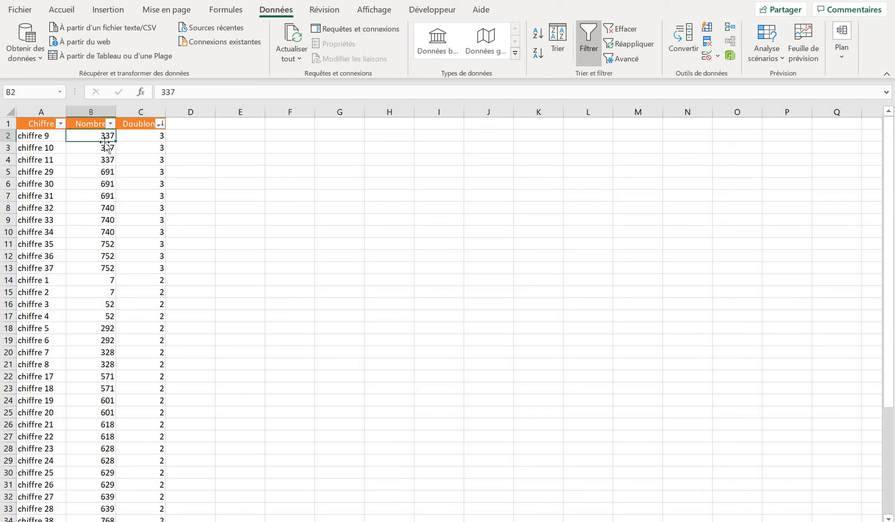
right_click(630, 58)
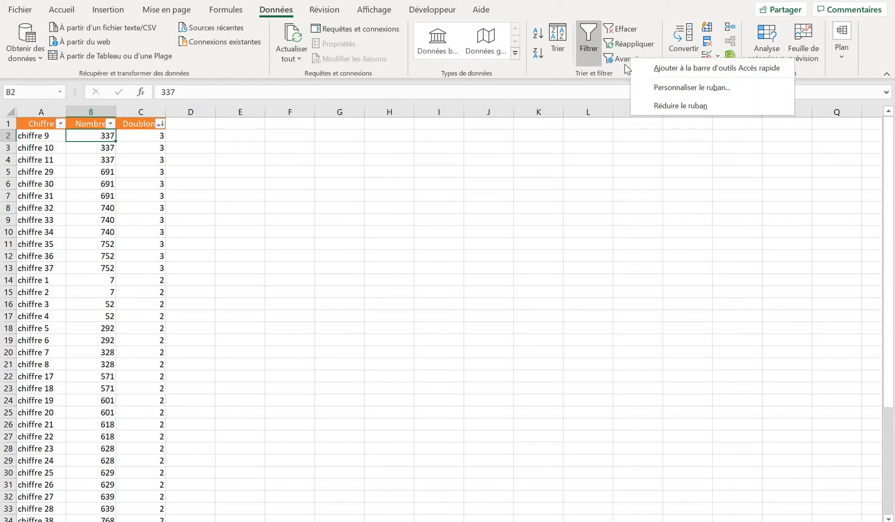
- Start an advanced filter that copies its results to another location, with cell H1 of Feuil3 as the destination
click(626, 61)
click(626, 61)
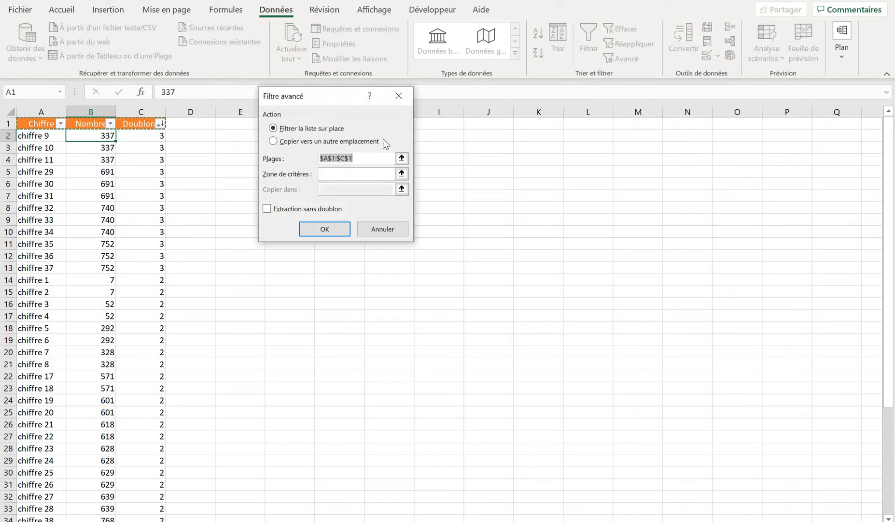
drag(347, 99, 536, 78)
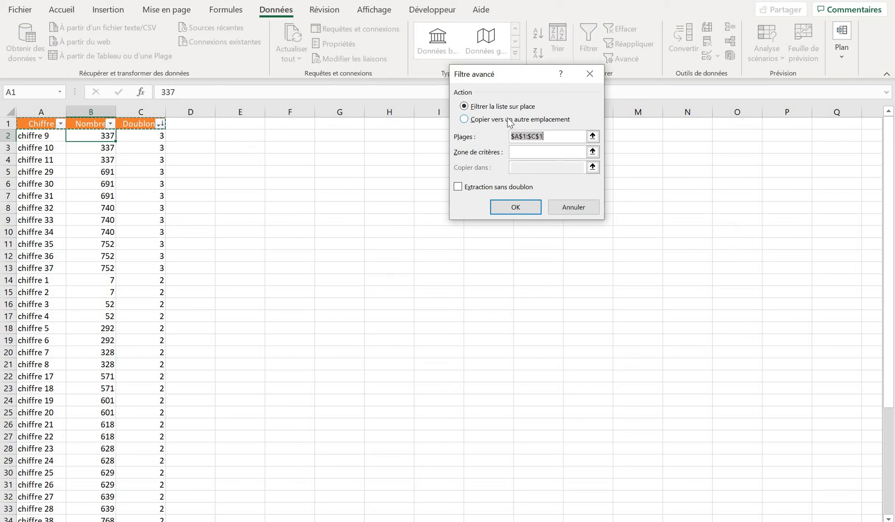
click(482, 121)
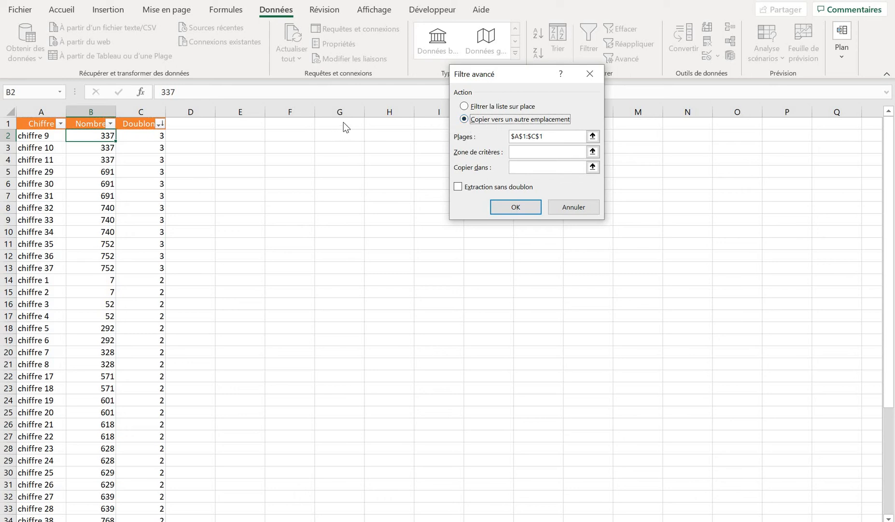
click(551, 167)
click(402, 132)
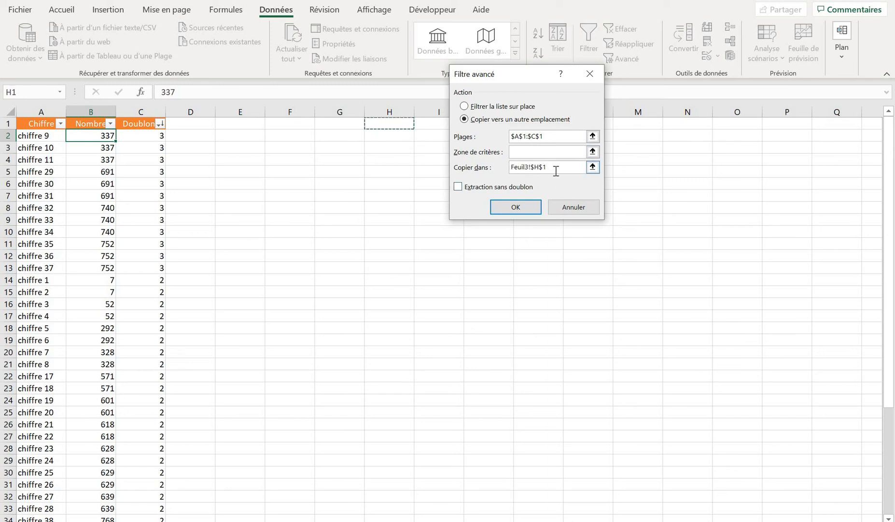
- Replace the advanced filter's list range with B1:B35 of the Nombre column
click(558, 136)
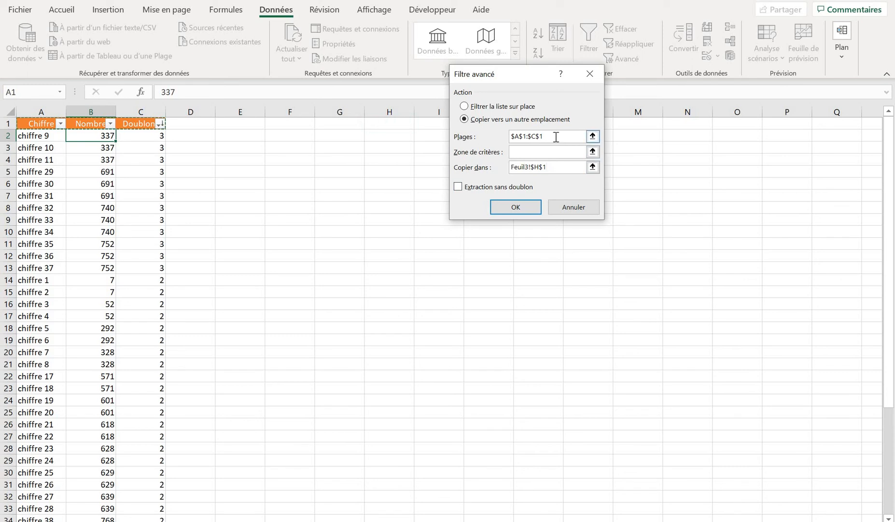
drag(523, 137, 499, 138)
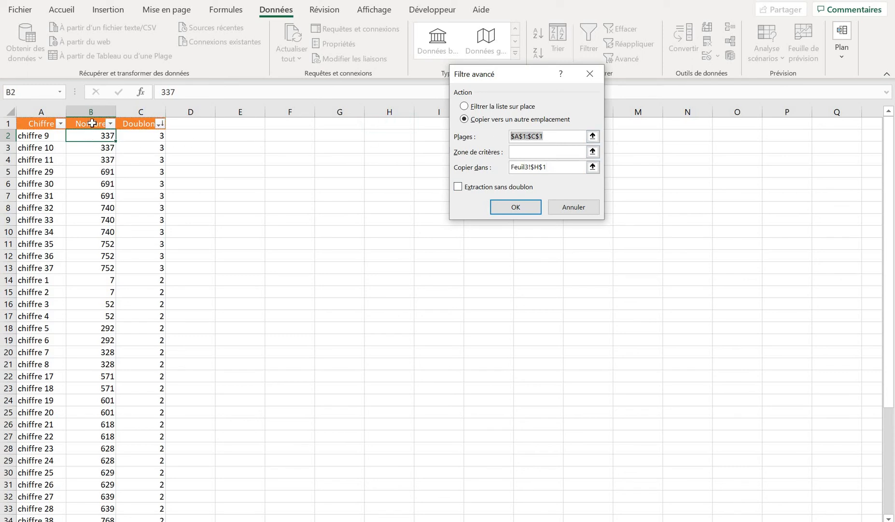
drag(89, 137, 109, 398)
click(92, 125)
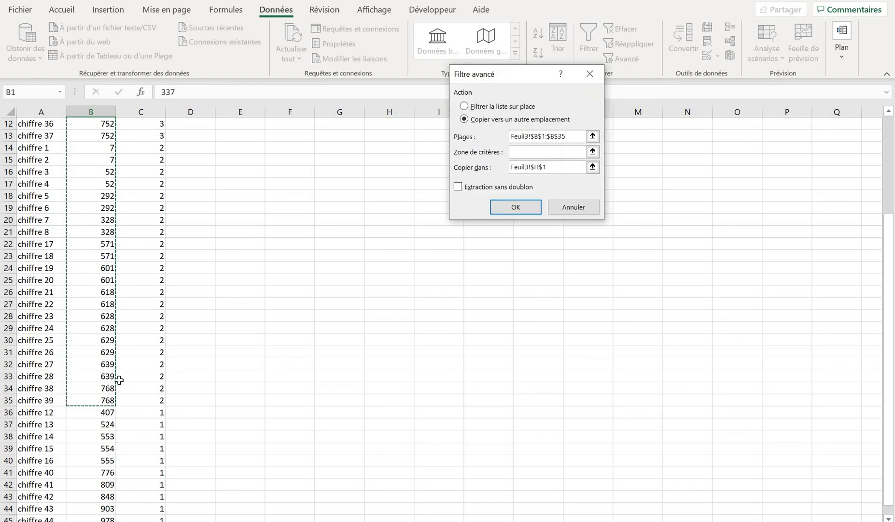
- Check the extent of the selected list range, restrict the extraction to unique records and run the advanced filter
scroll(120, 380, up, 4)
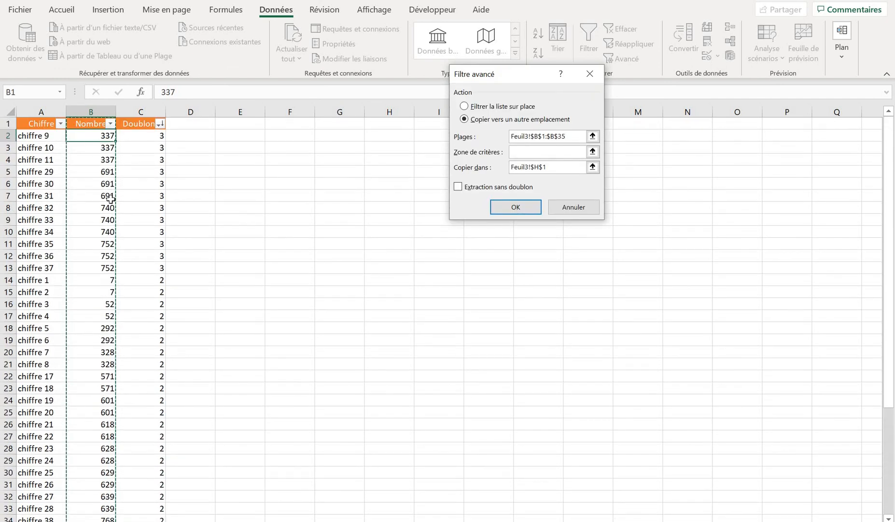
scroll(126, 339, down, 6)
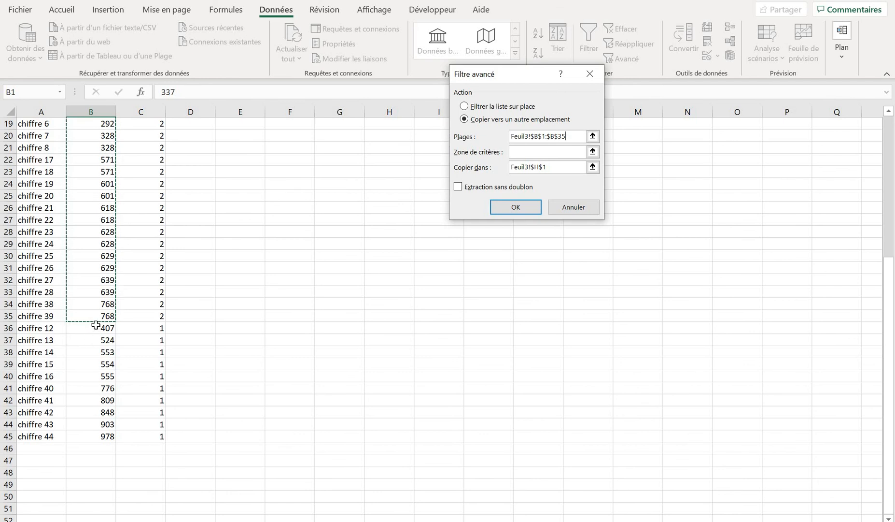
scroll(96, 324, up, 6)
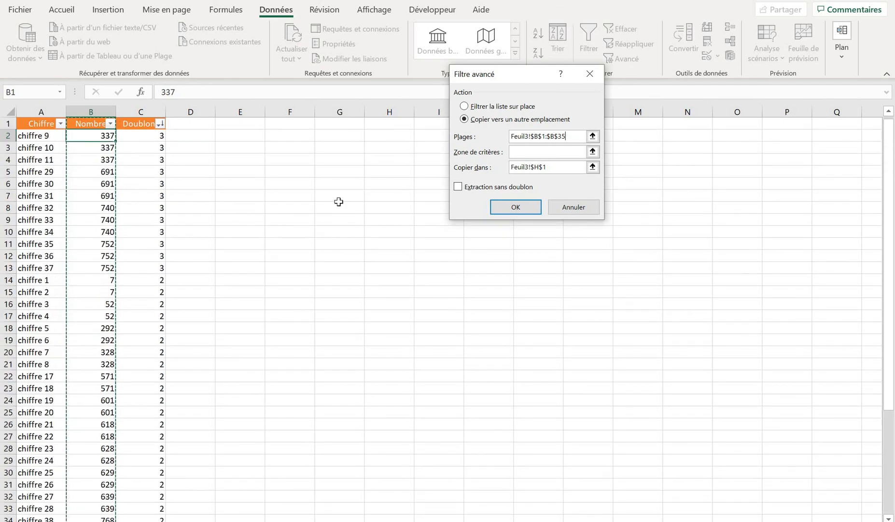
click(511, 190)
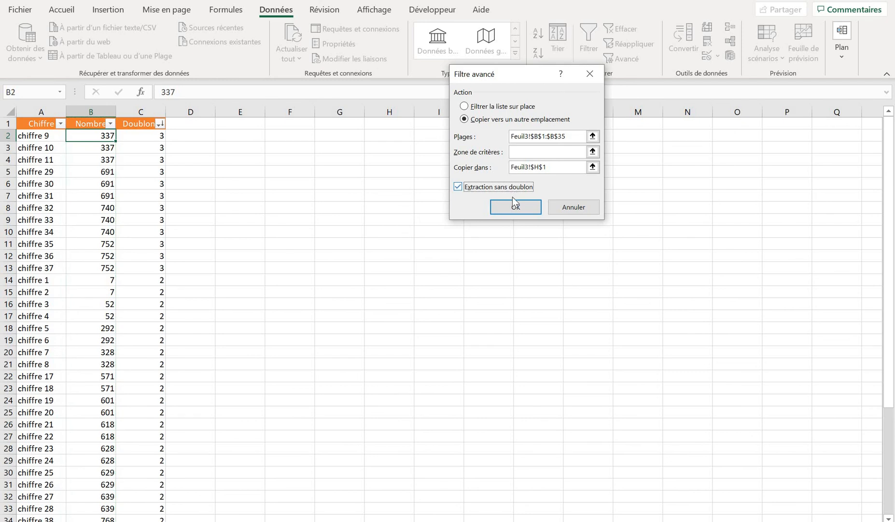
click(520, 210)
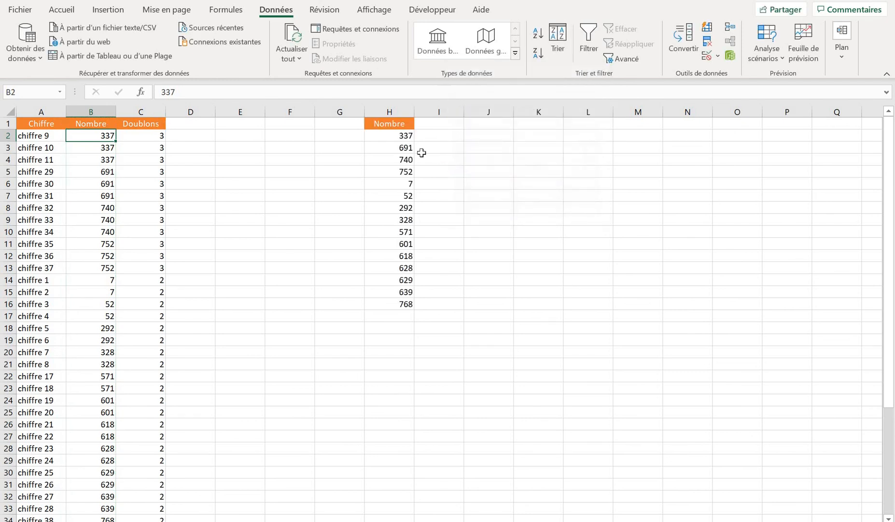
- Compare the extracted Nombre list in column H with the original values in column B
click(394, 122)
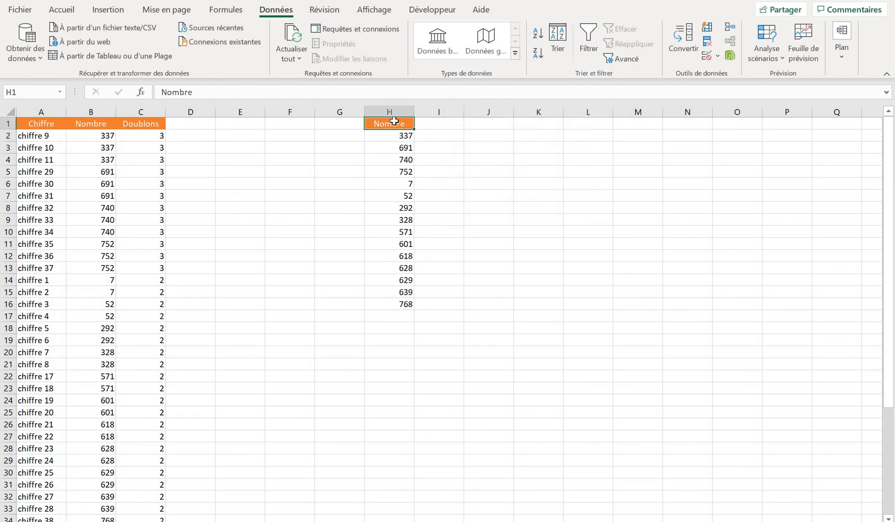
drag(394, 121, 407, 223)
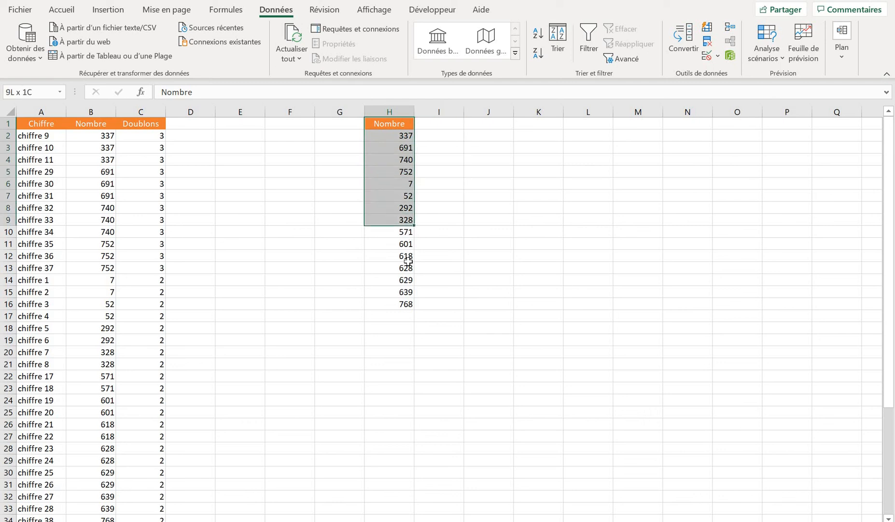
drag(409, 262, 407, 306)
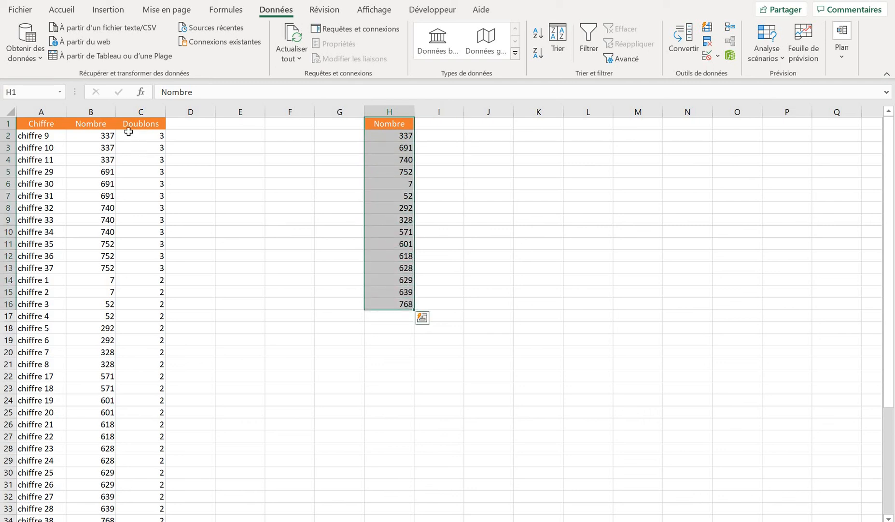
drag(96, 124, 97, 185)
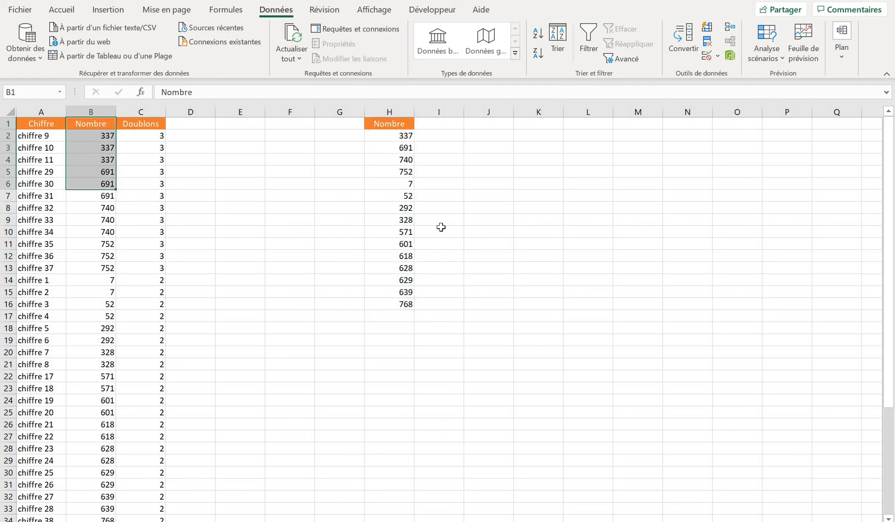
drag(401, 255, 401, 279)
click(339, 136)
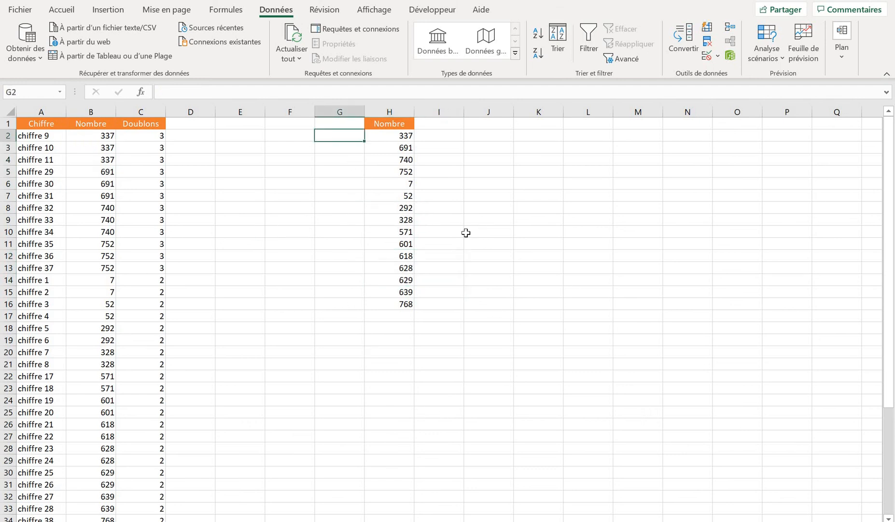